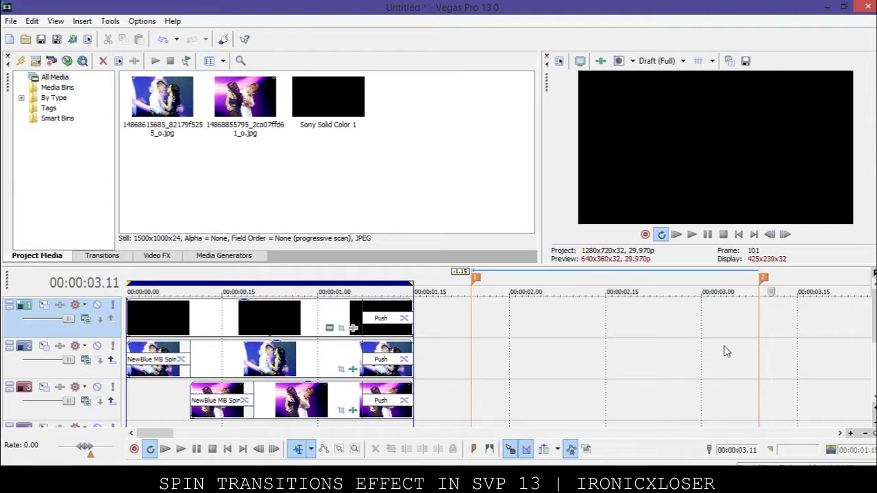
Step: Place the two photos on tracks 2 and 3, each trimmed to end at 00:00:03.09
click(159, 110)
key(Right)
key(Right)
drag(190, 101, 480, 364)
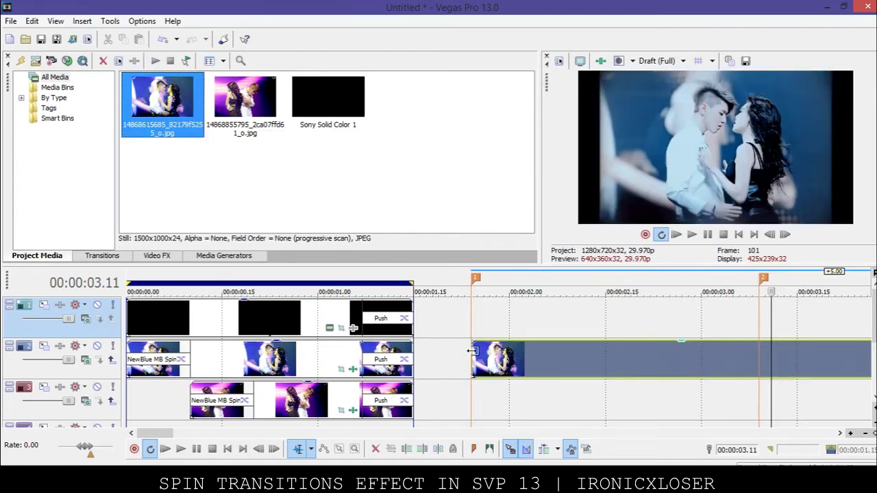
click(759, 356)
right_click(759, 356)
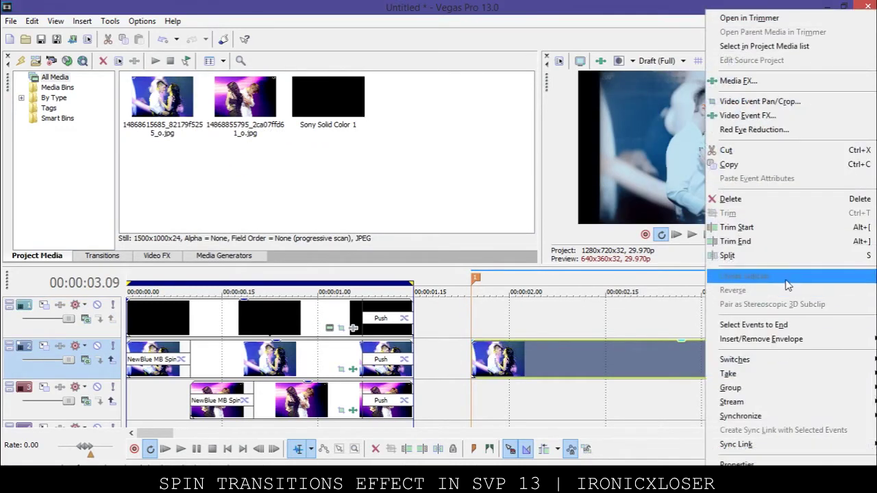
click(751, 243)
drag(246, 104, 509, 403)
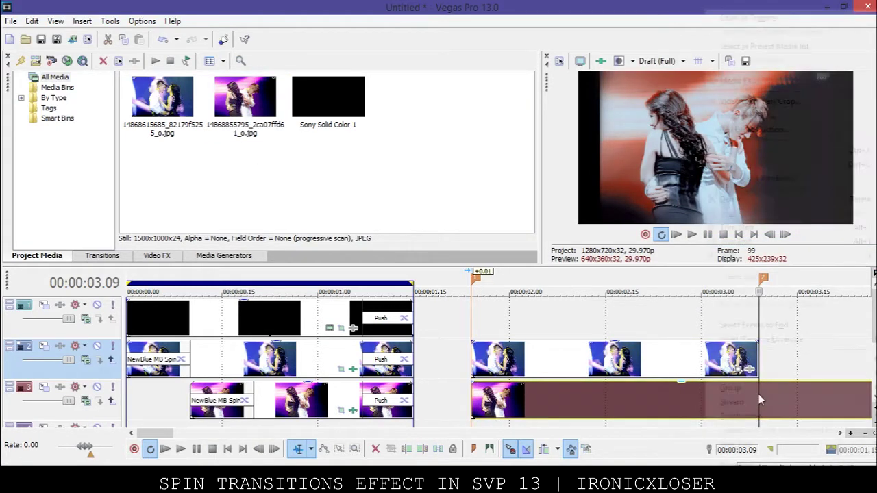
right_click(759, 394)
click(747, 239)
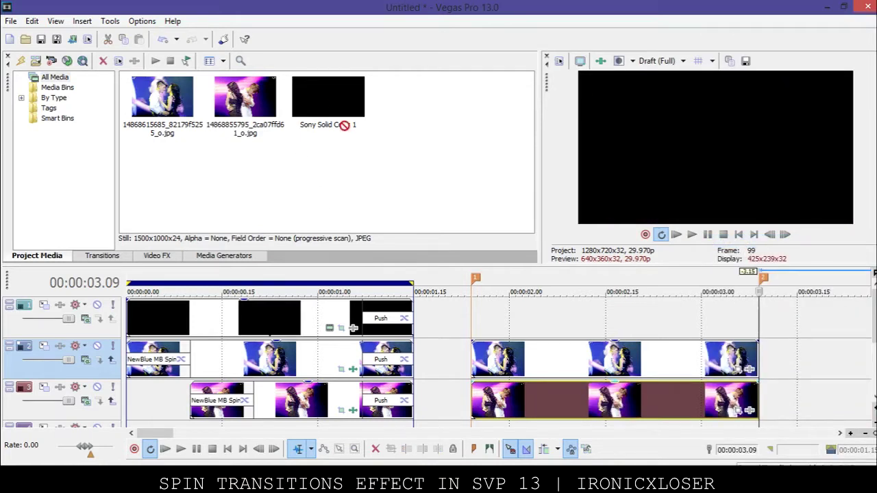
Step: Add a black Sony Solid Color clip on track 1, trimmed to end with the photos
drag(340, 121, 480, 322)
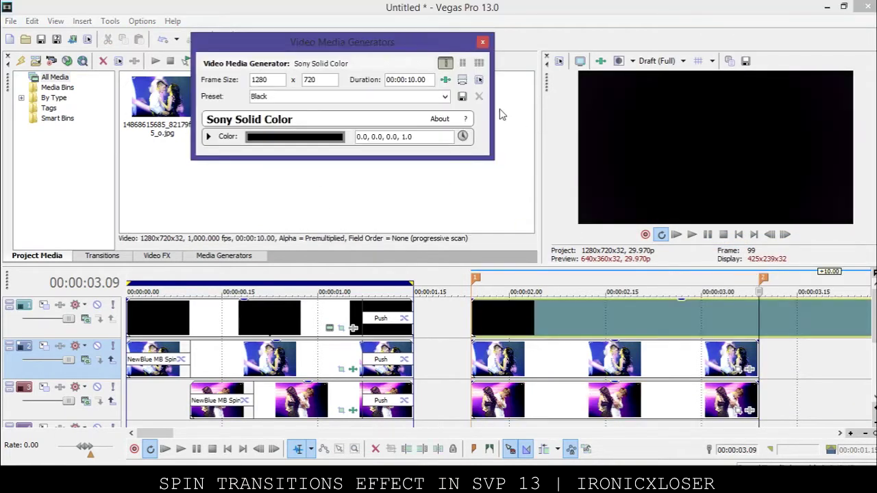
click(499, 38)
right_click(759, 316)
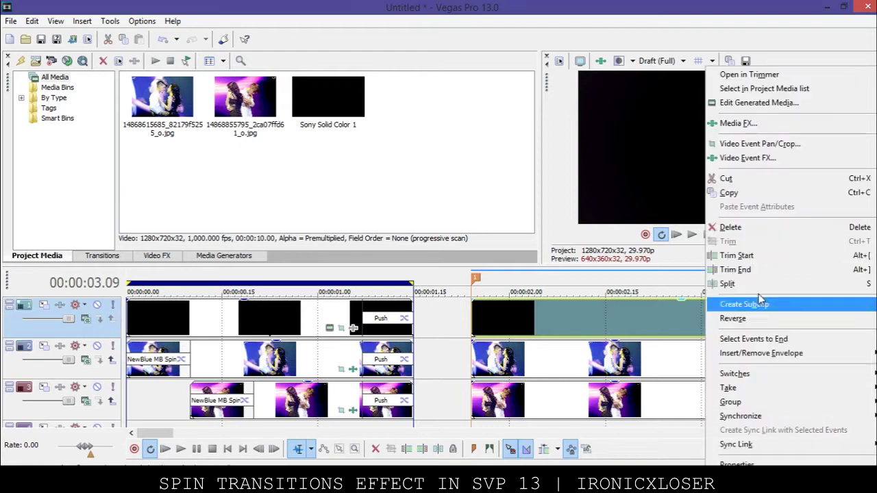
click(751, 270)
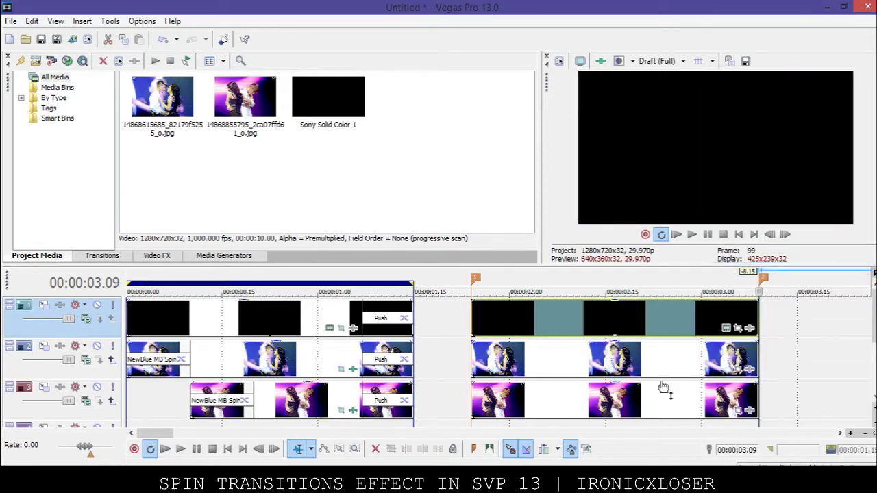
Step: Move the playhead to 00:00:02.20 and turn on the preview grid overlay
click(638, 357)
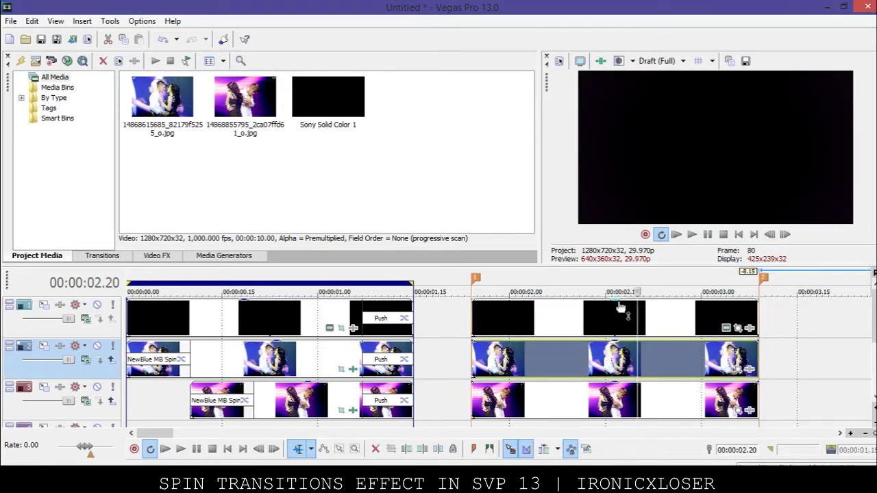
click(699, 61)
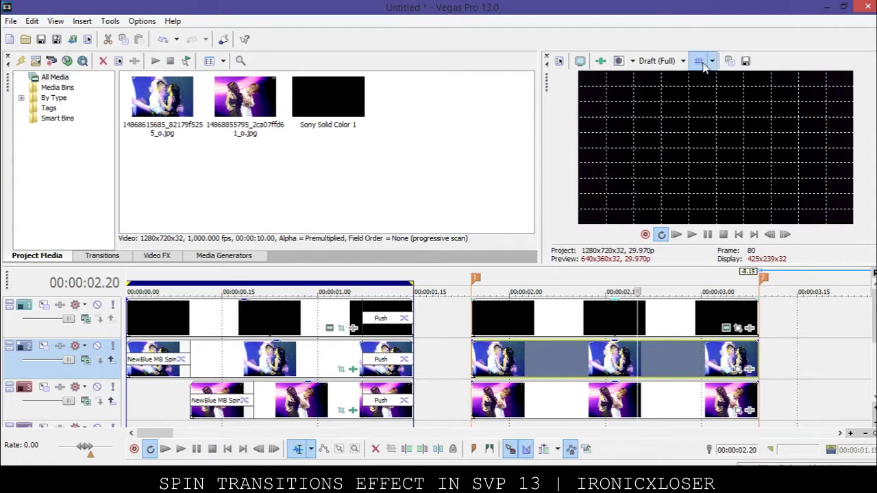
click(738, 329)
Step: Enable Mask on the black clip and draw a narrow rectangular strip down the frame's centre
click(39, 253)
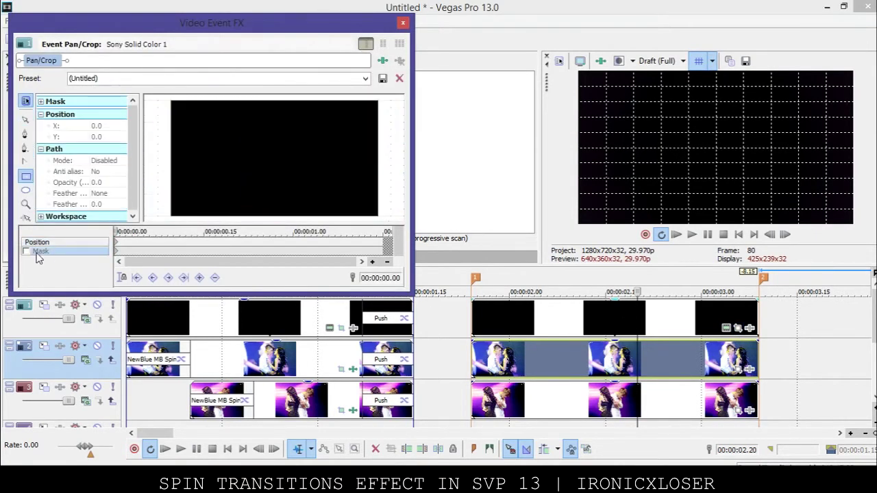
click(26, 252)
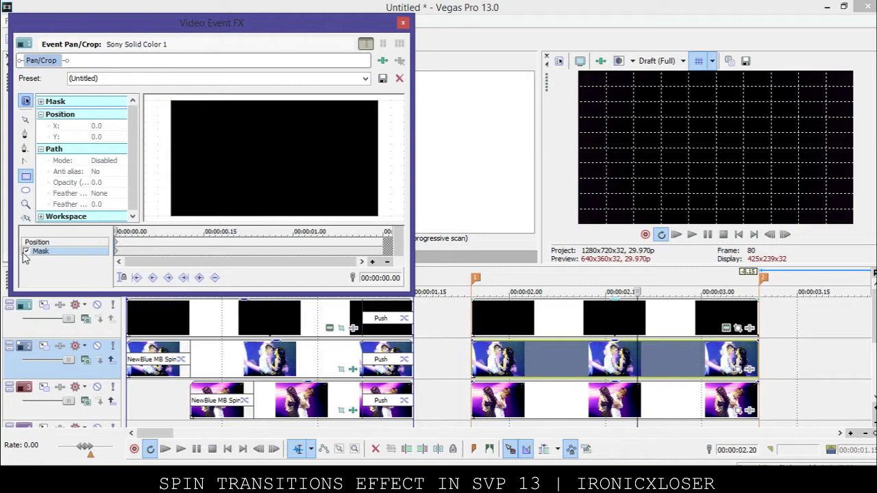
click(26, 178)
drag(274, 100, 277, 220)
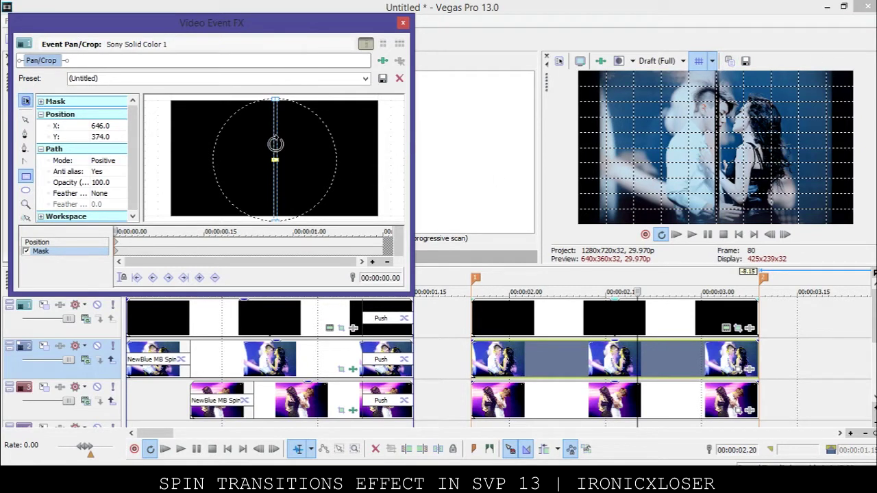
drag(276, 144, 275, 144)
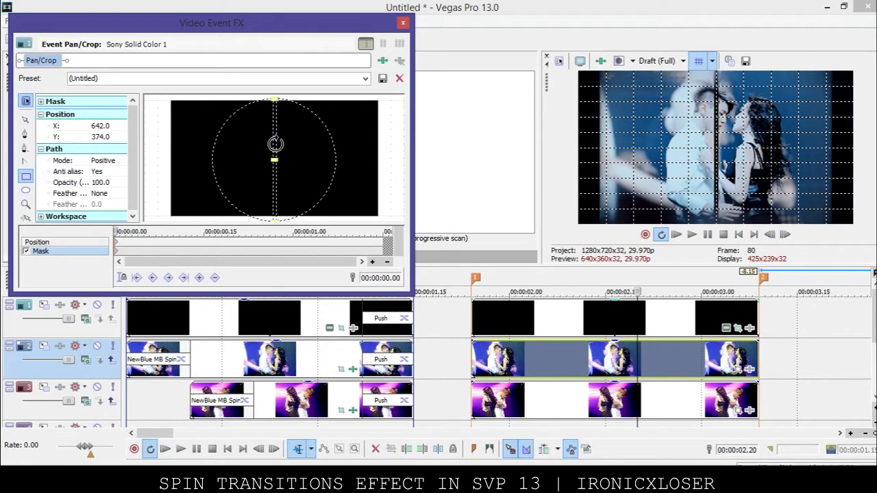
scroll(274, 151, up, 5)
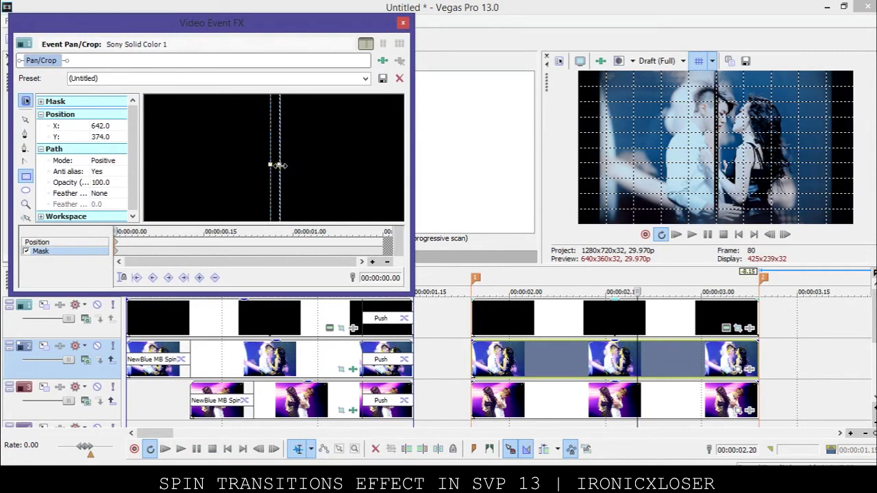
drag(279, 165, 283, 167)
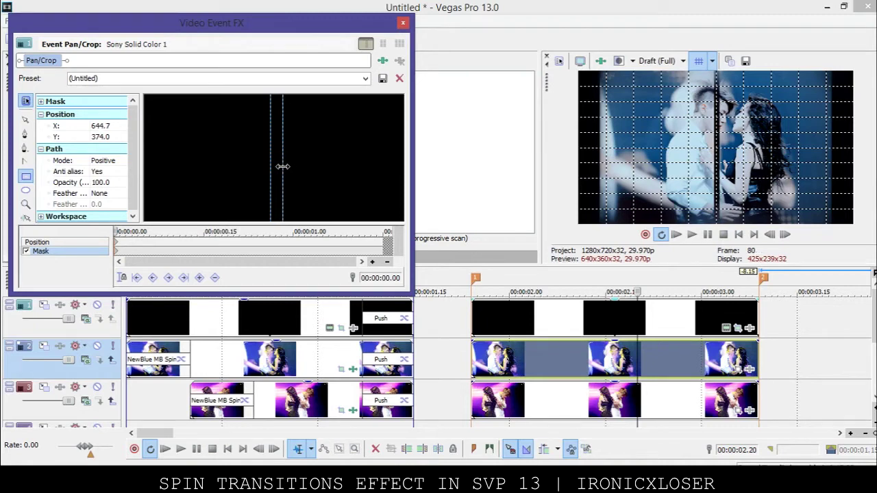
drag(282, 166, 281, 167)
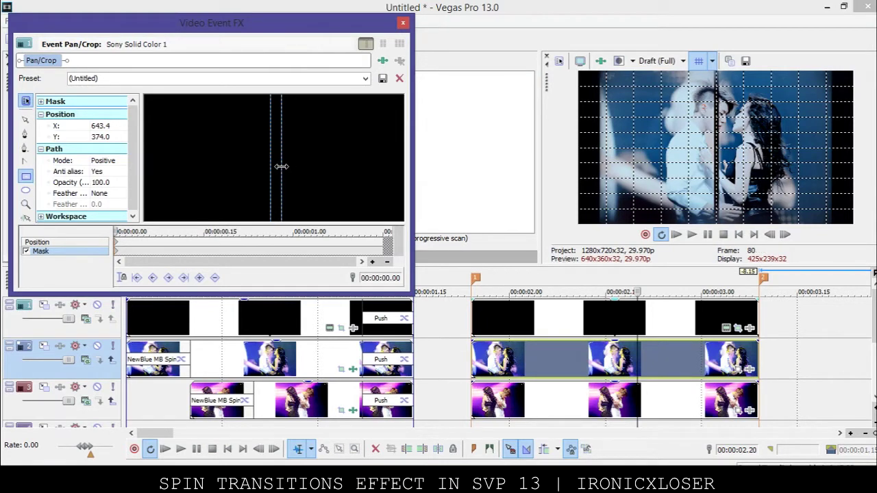
click(403, 22)
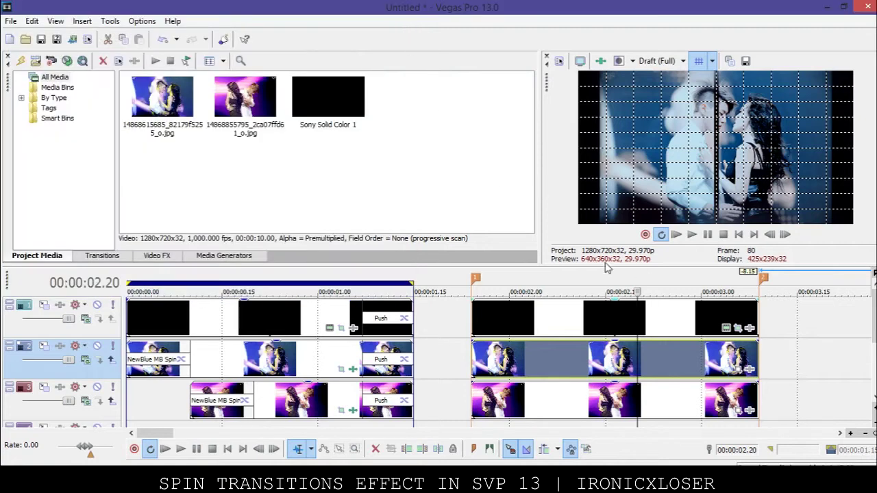
Step: At 00:00:02.21, drop the Cookie Cutter 'left' preset onto the track 2 photo
click(643, 359)
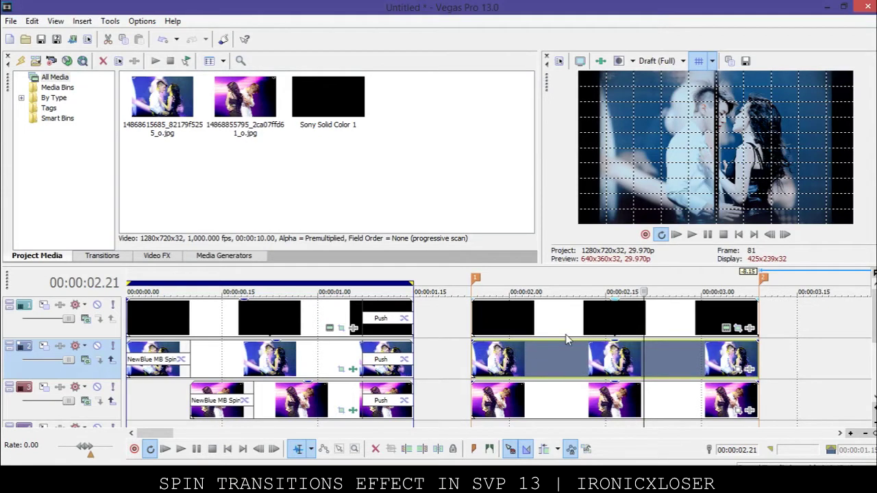
click(154, 257)
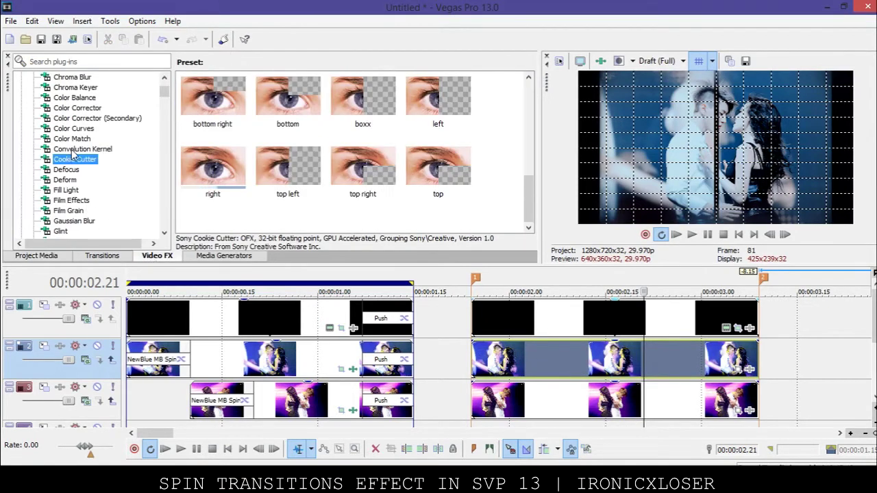
click(438, 103)
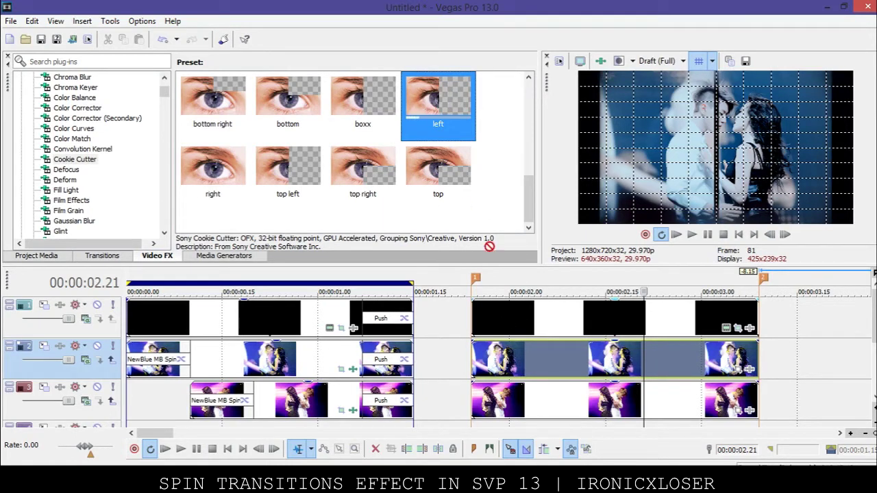
drag(521, 363, 558, 362)
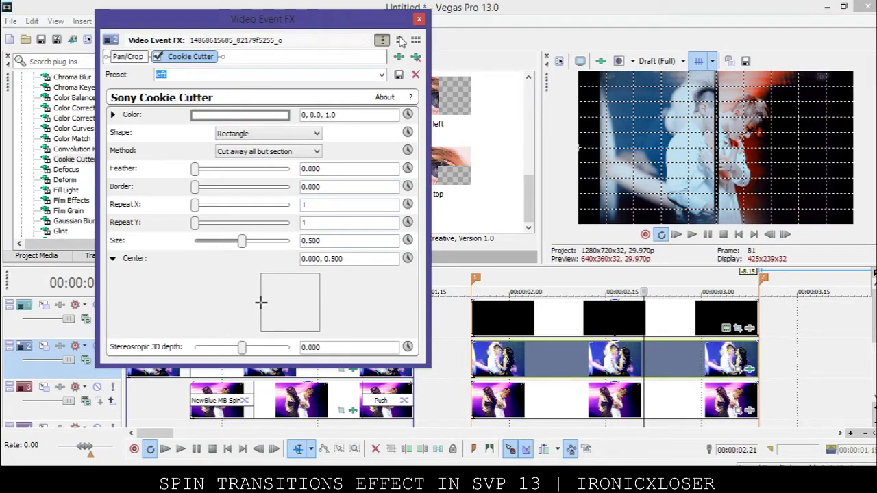
click(419, 18)
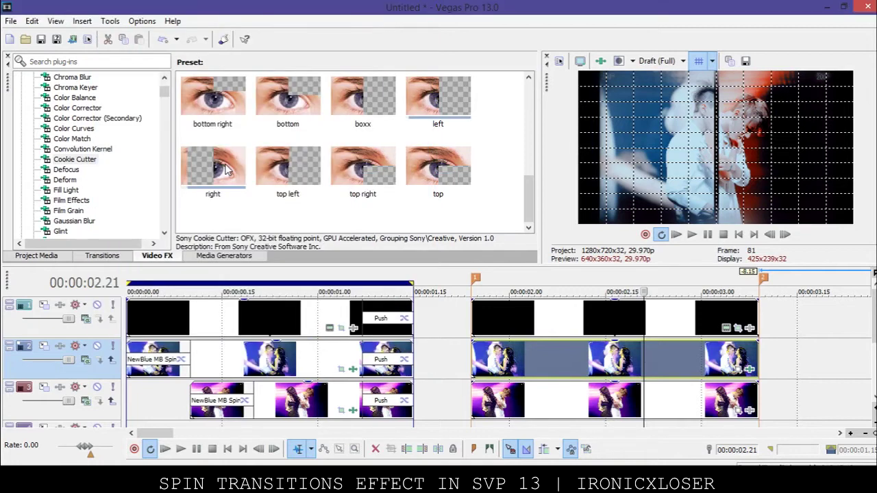
Step: Apply the Cookie Cutter 'right' preset (Rectangle, centre 1.000, 0.500) to the track 3 photo
drag(226, 170, 638, 403)
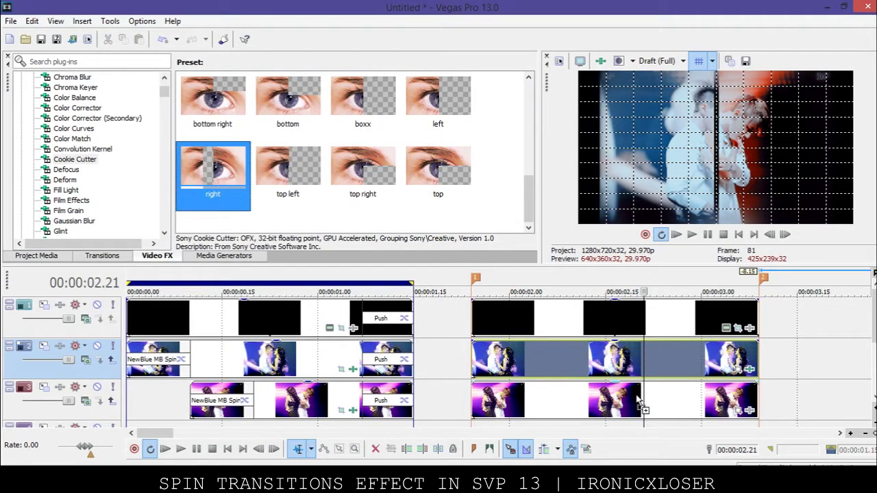
drag(637, 403, 637, 405)
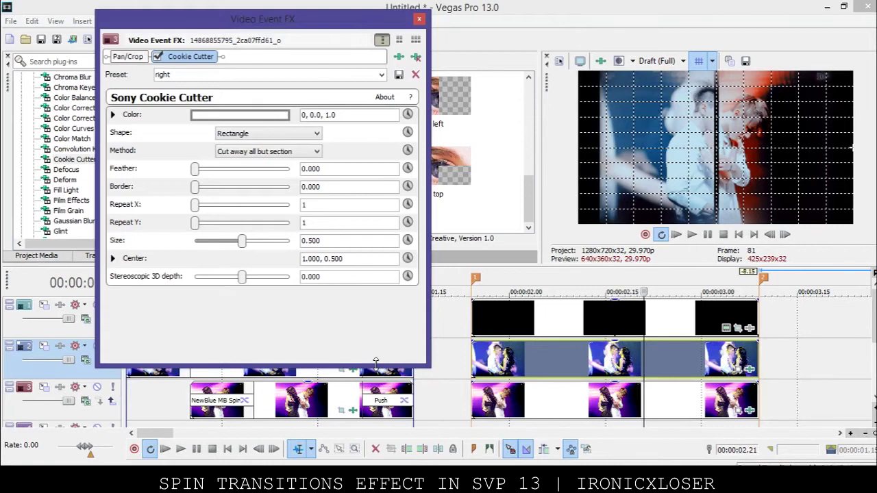
click(185, 75)
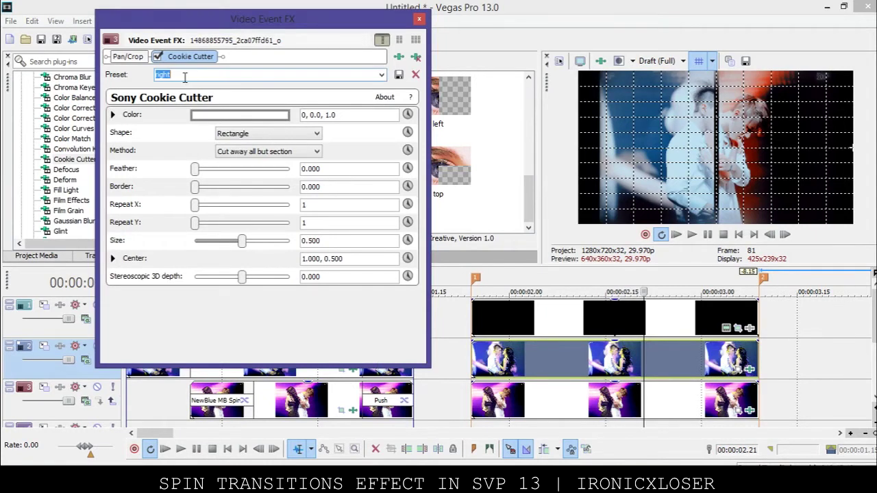
click(446, 22)
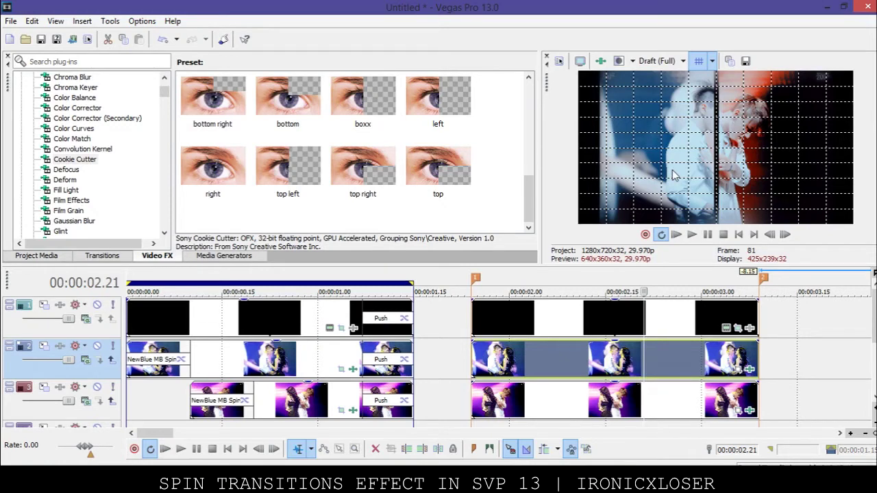
Step: Match the track 2 photo's Pan/Crop to output aspect and shift it to X Center 1,218.8
click(739, 369)
right_click(375, 202)
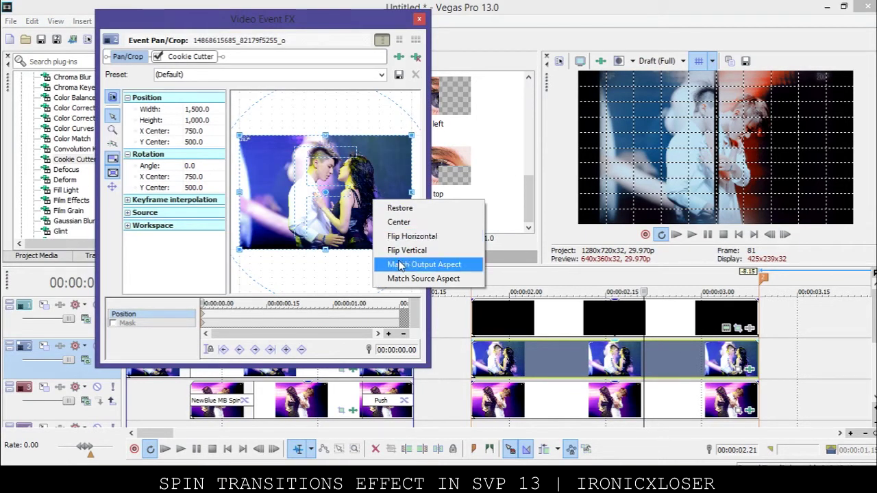
click(400, 266)
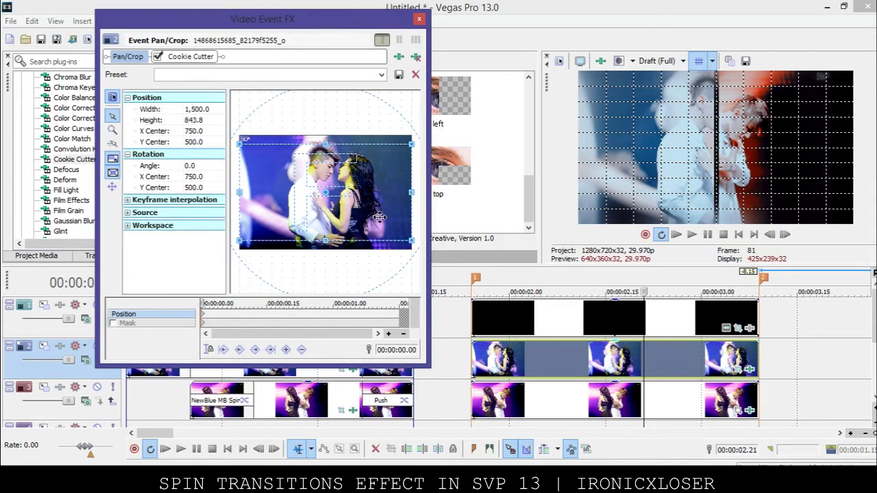
drag(380, 217, 386, 217)
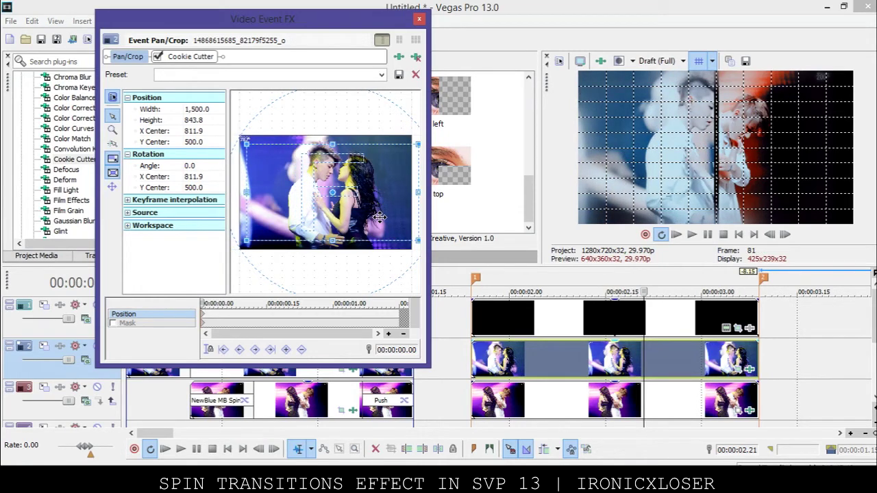
drag(379, 218, 380, 217)
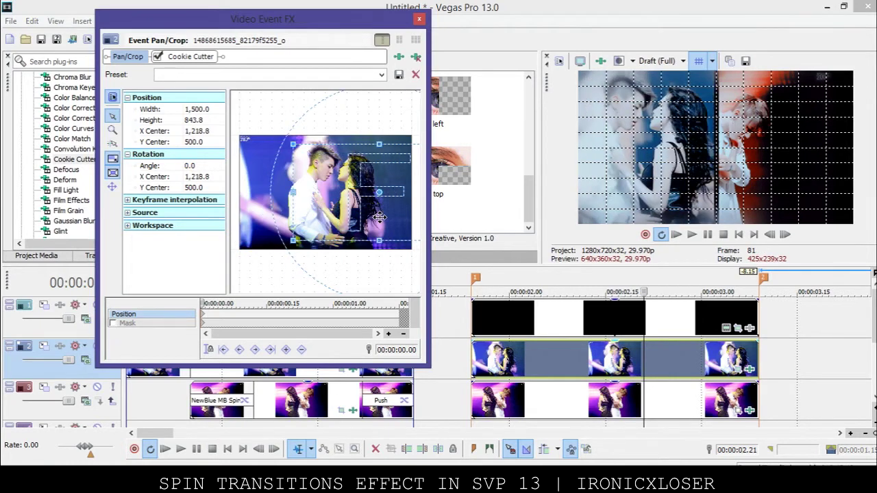
click(419, 18)
click(708, 404)
Step: Match the track 3 photo's framing to output aspect, enlarge it, and set X Center 230.6
click(738, 410)
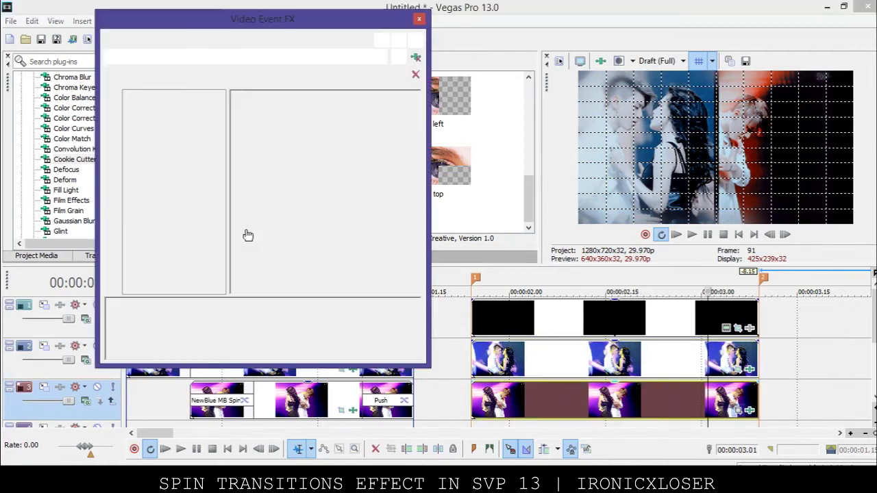
drag(342, 201, 342, 201)
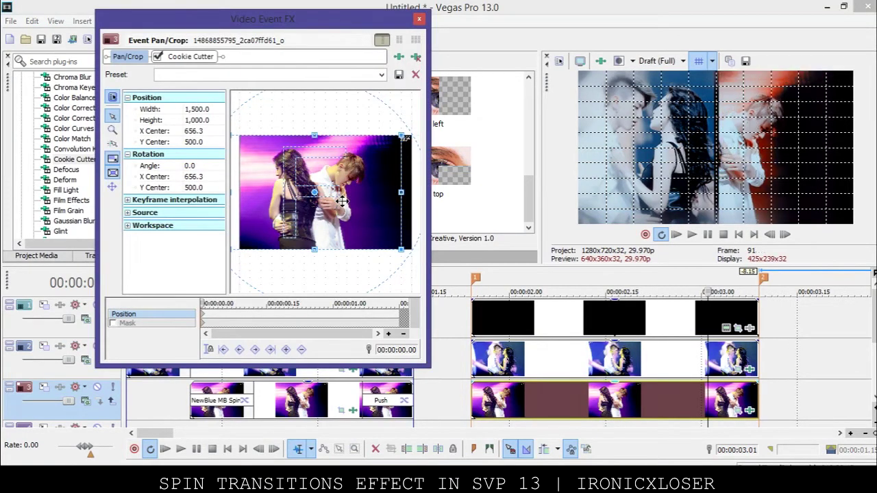
drag(342, 201, 332, 201)
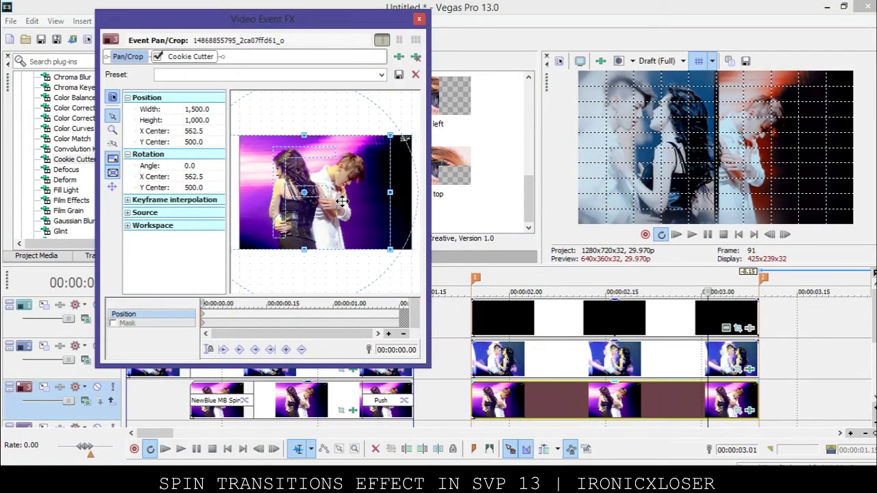
right_click(344, 204)
click(384, 271)
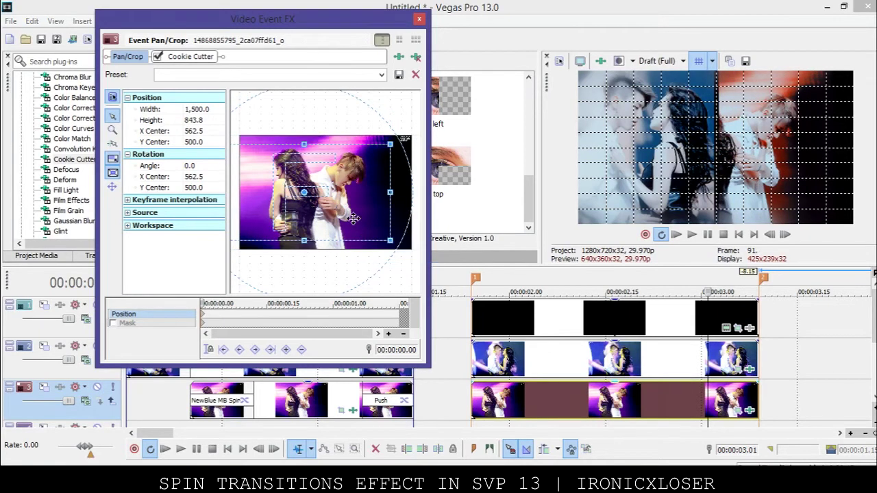
key(KP_4)
key(KP_4)
key(KP_4)
key(KP_4)
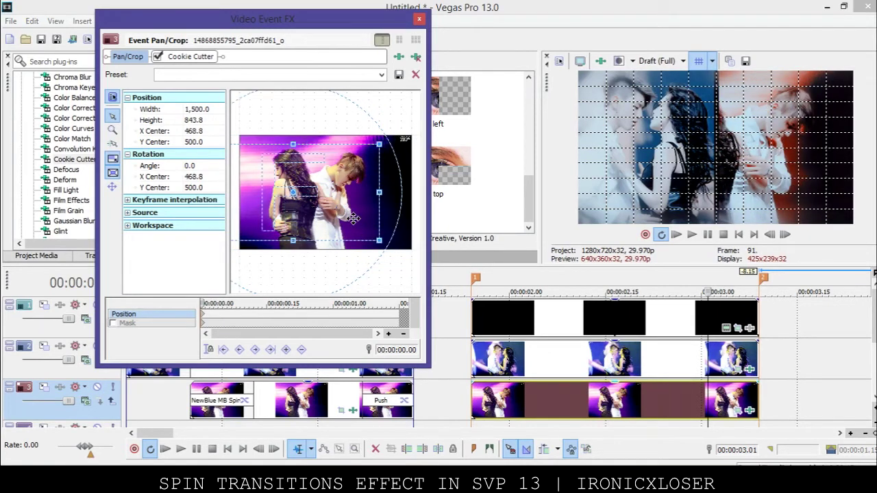
key(KP_6)
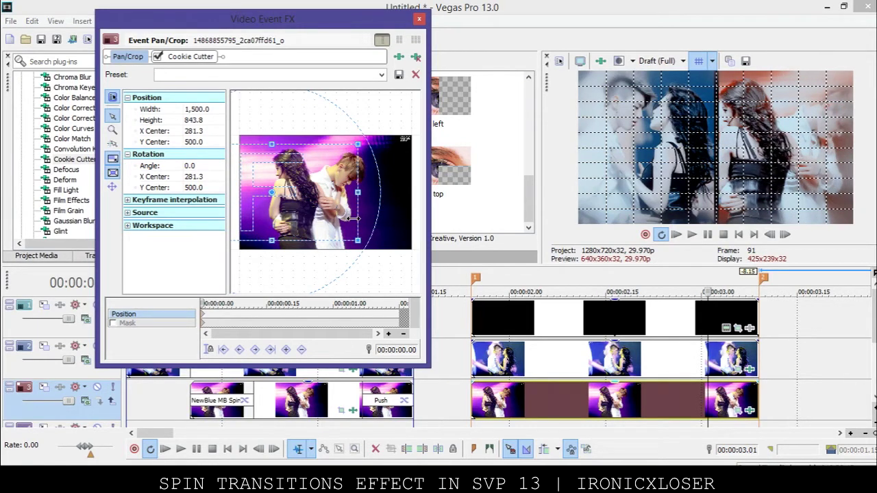
drag(358, 242, 371, 256)
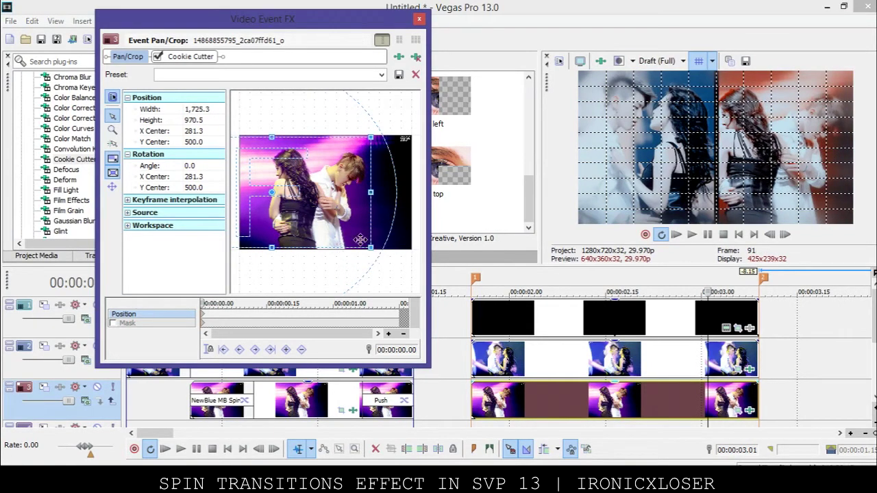
drag(358, 227, 358, 226)
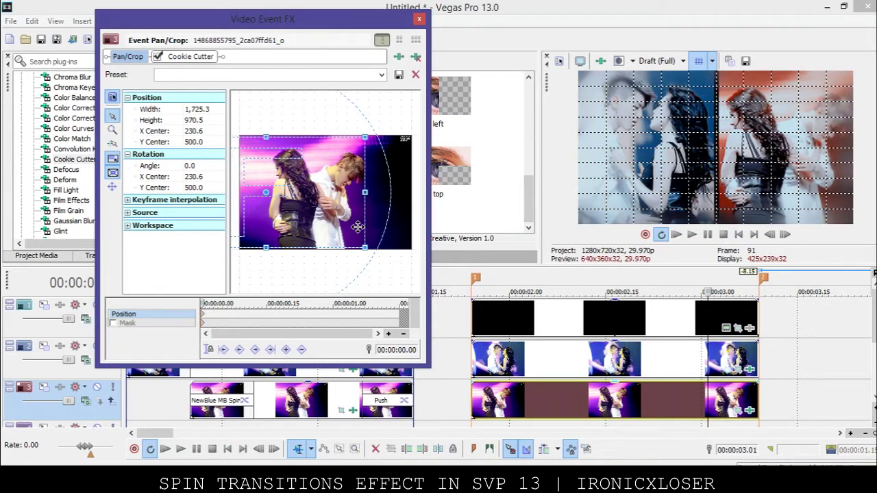
click(419, 19)
Step: Enlarge the track 2 photo's framing to width 1,660.2 with X Center 1,263.8
click(669, 349)
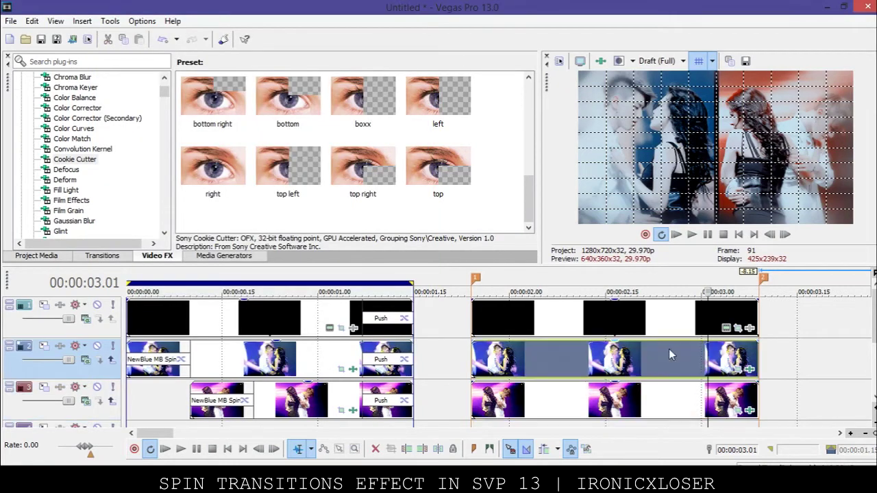
click(749, 370)
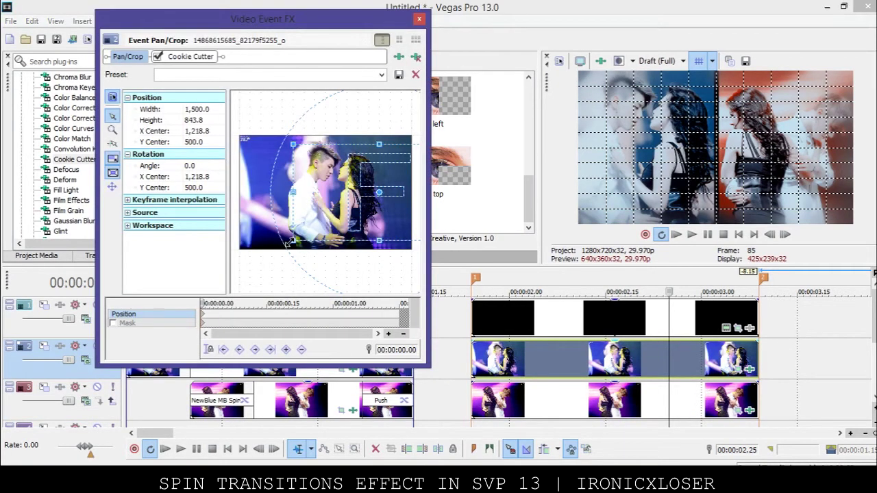
drag(289, 242, 278, 248)
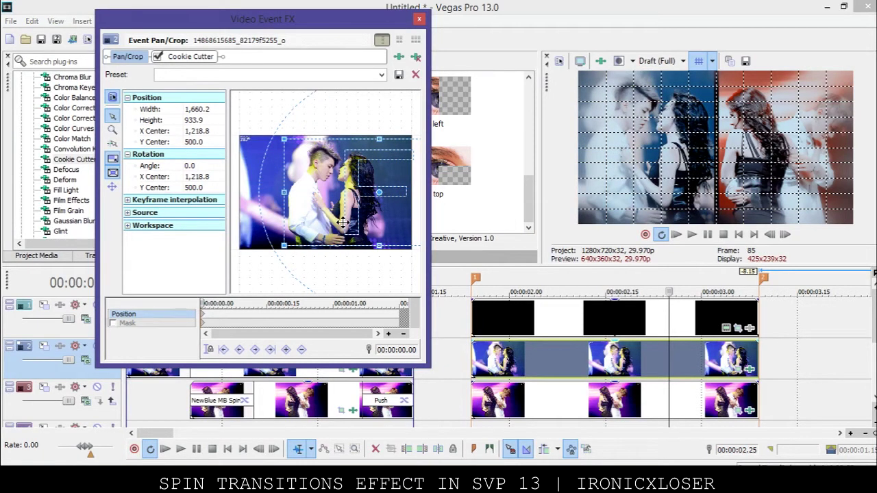
drag(343, 223, 348, 223)
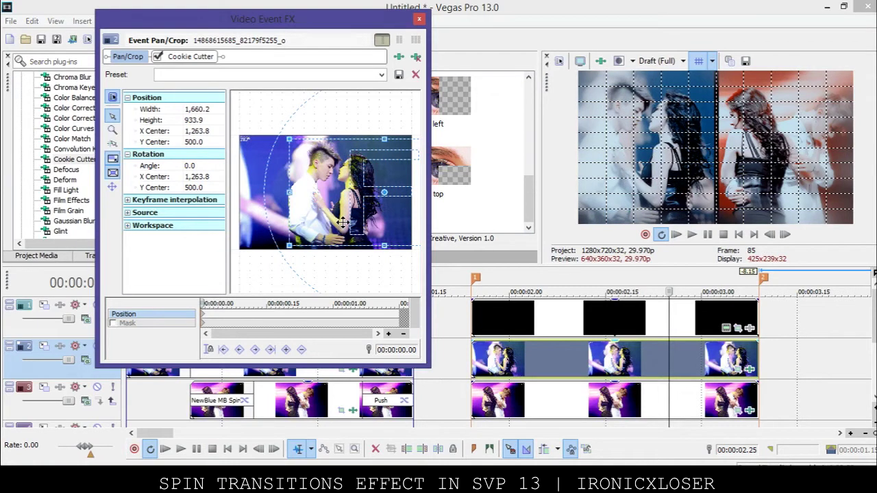
key(Escape)
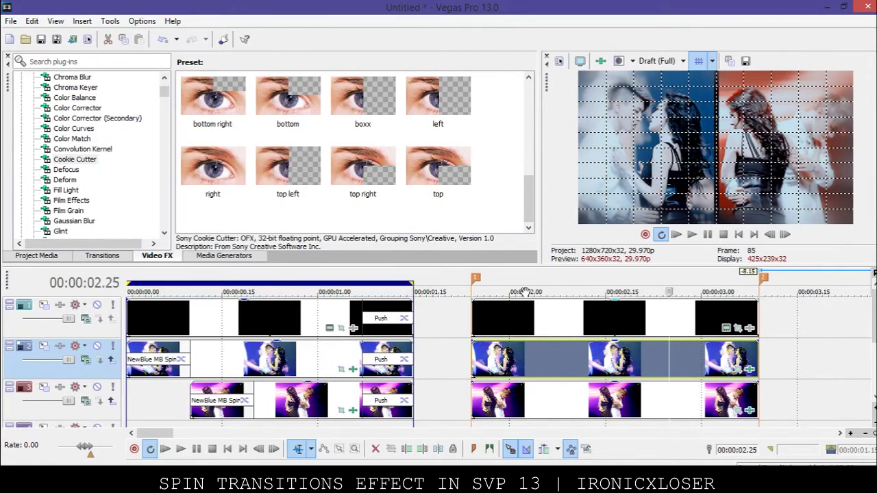
Step: Select the second region and give the last events on tracks 1, 2 and 3 roughly 8-frame fade-outs
double_click(526, 292)
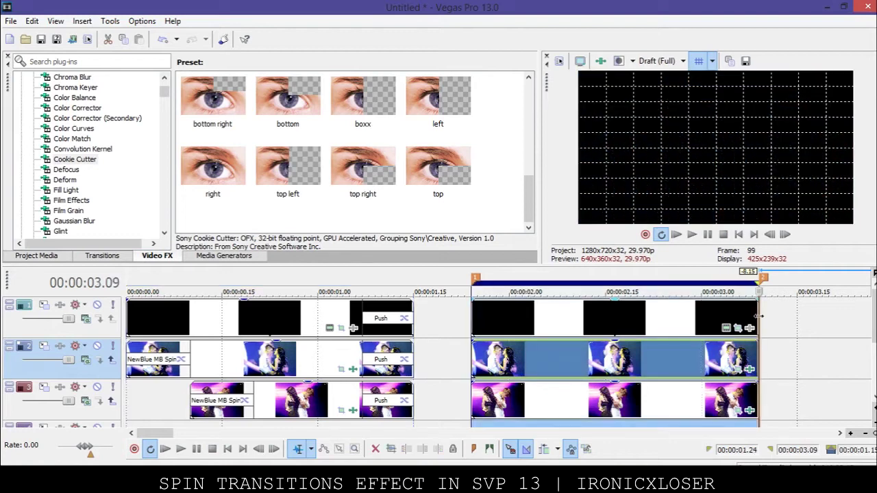
click(548, 360)
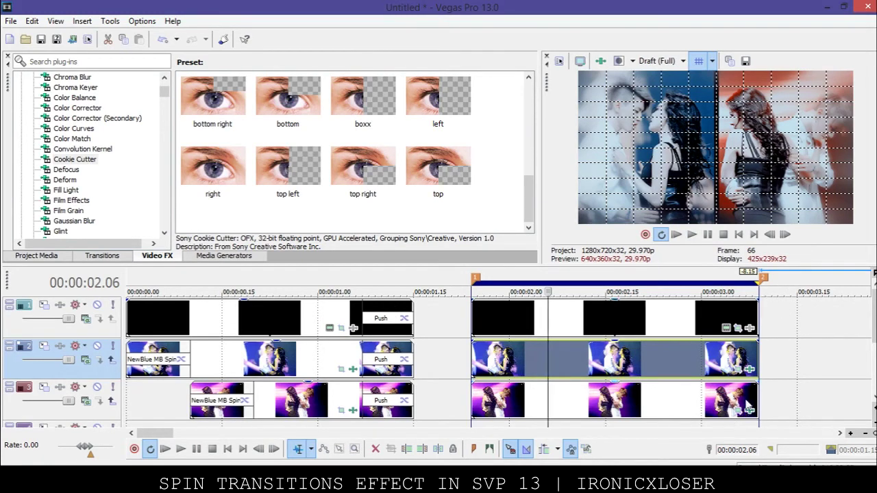
click(755, 302)
drag(756, 302, 708, 327)
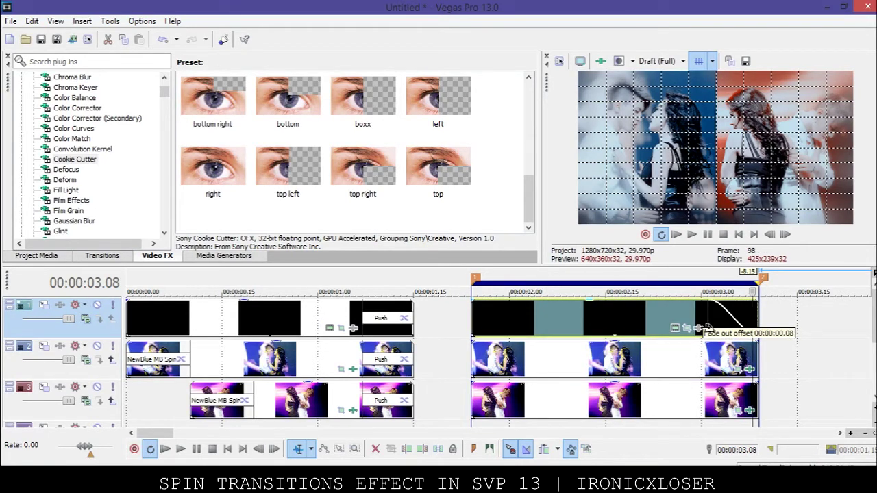
click(759, 341)
drag(759, 341, 709, 355)
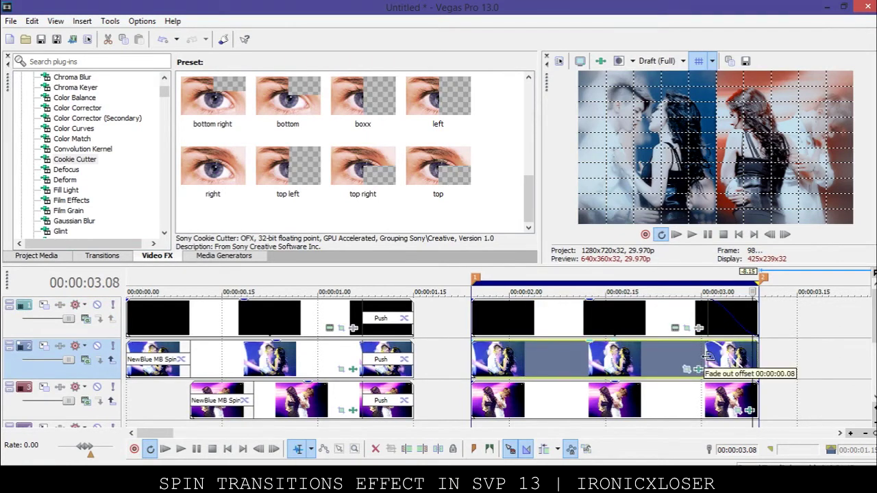
drag(759, 382, 713, 404)
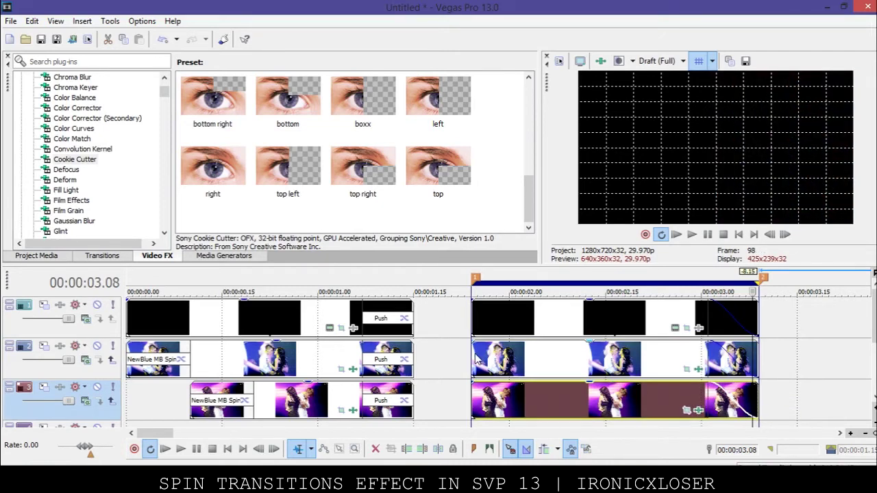
Step: Trim the start of the second copy's track 3 photo and add short fade-ins to the track 2 and 3 events
drag(472, 342, 528, 343)
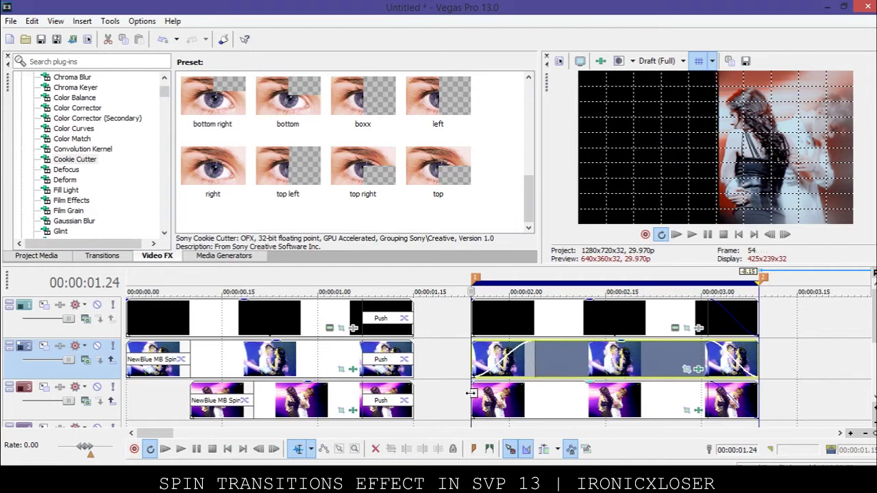
drag(470, 394, 536, 392)
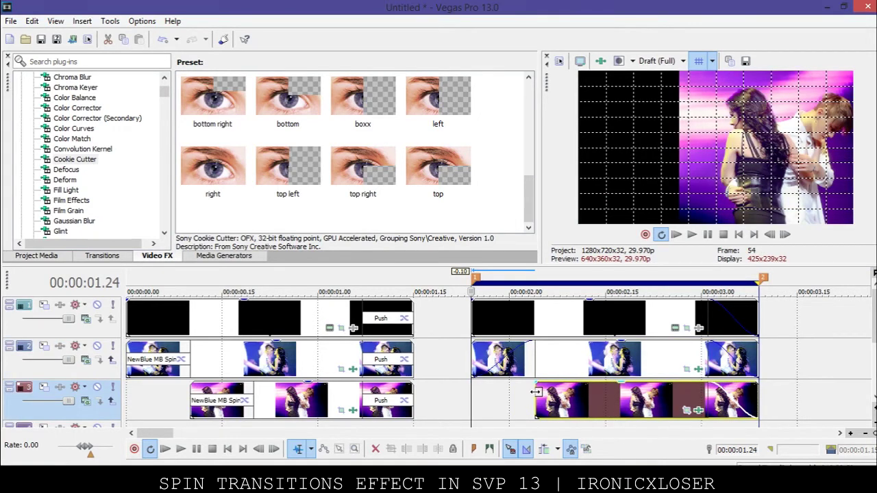
click(551, 360)
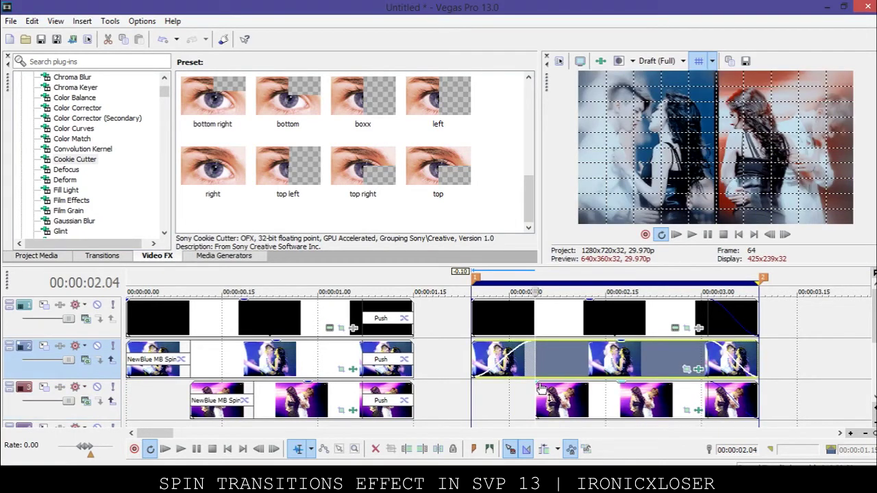
drag(542, 388, 599, 401)
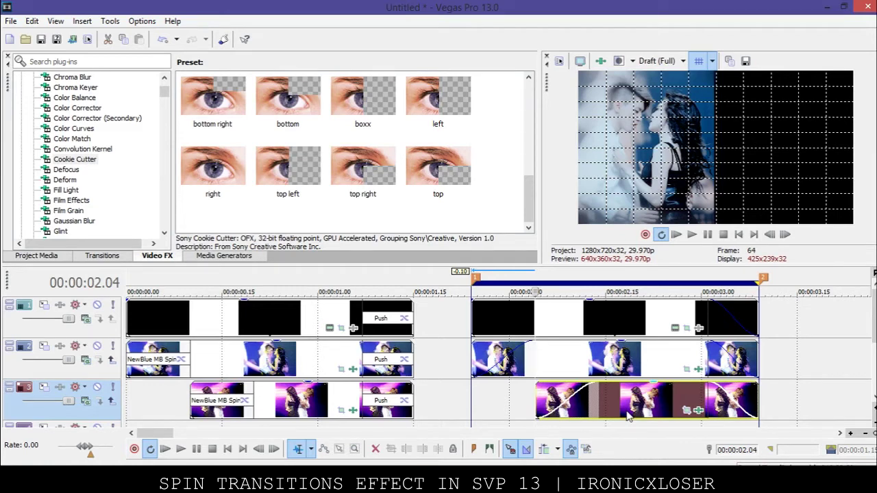
click(477, 356)
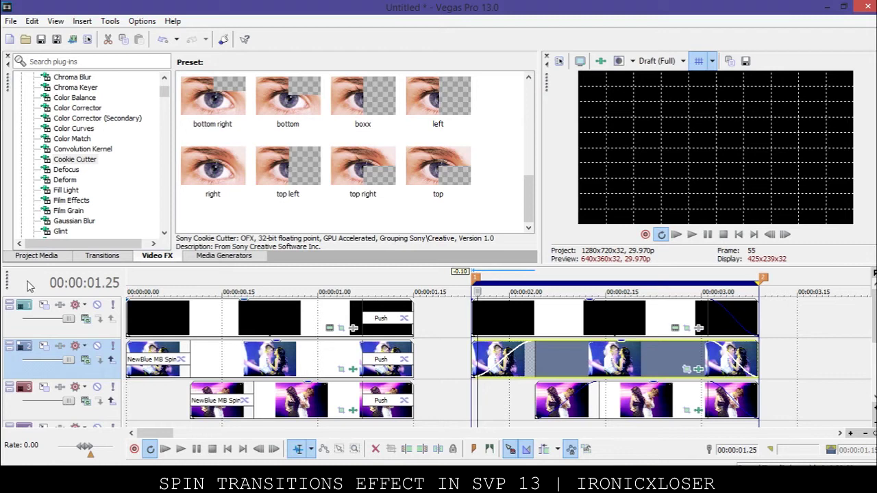
click(101, 257)
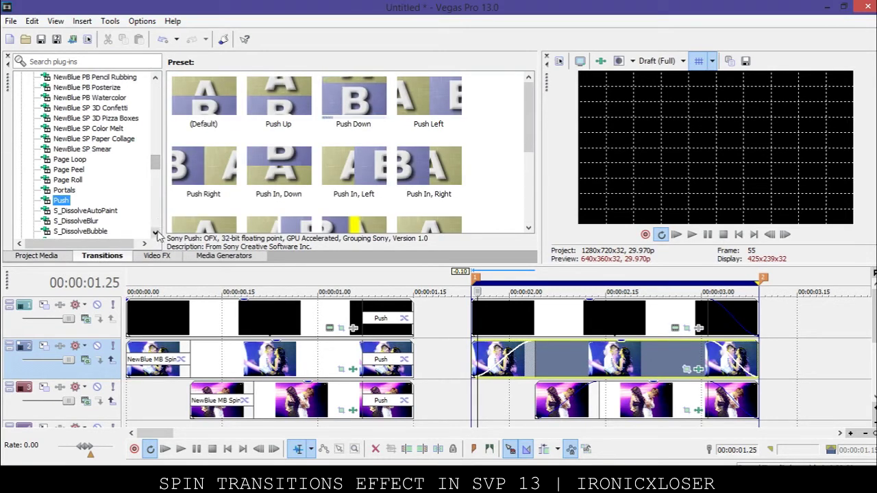
Step: Apply NewBlue MB Spin 'baek percent' to the starts of the second copy's track 2 and 3 photos
click(155, 78)
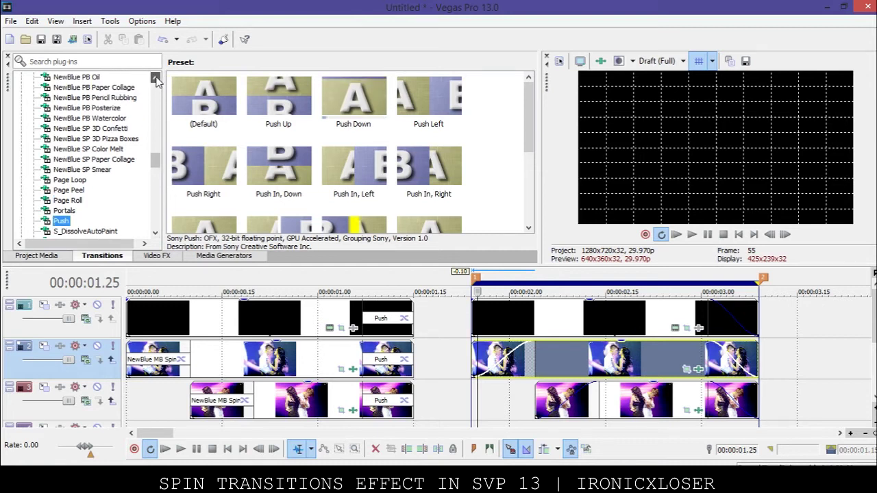
scroll(156, 81, up, 4)
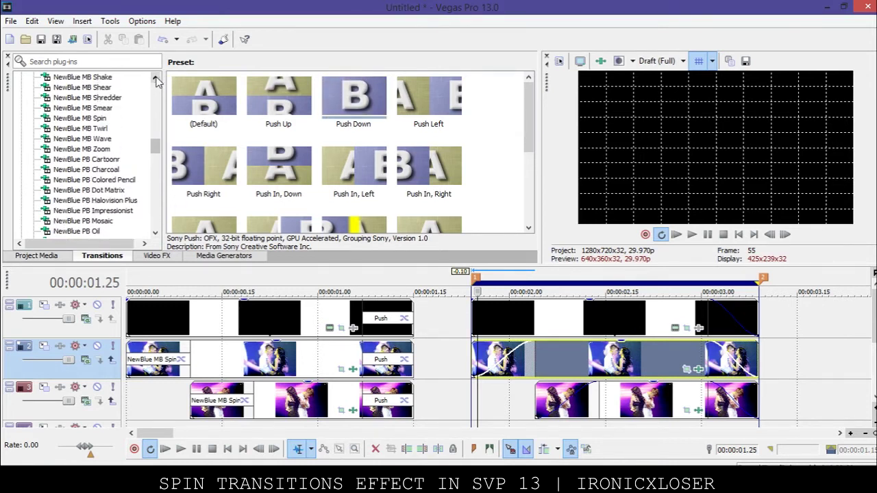
click(107, 119)
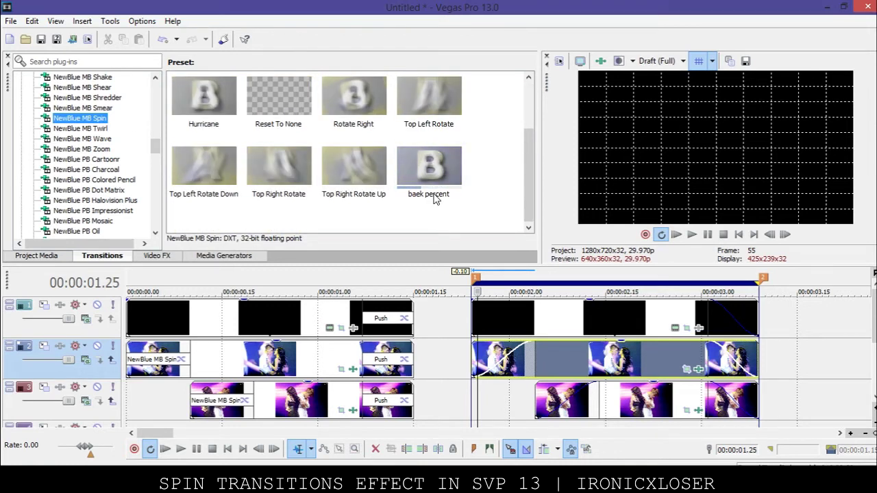
drag(418, 164, 510, 369)
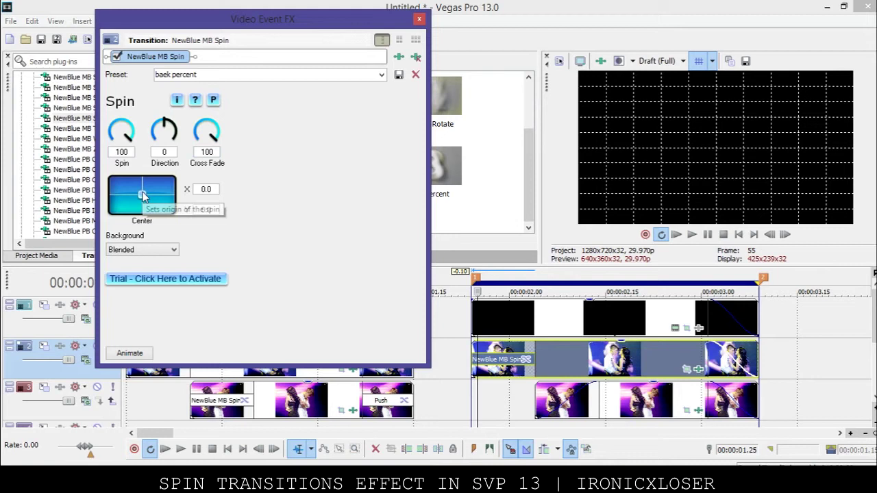
click(199, 75)
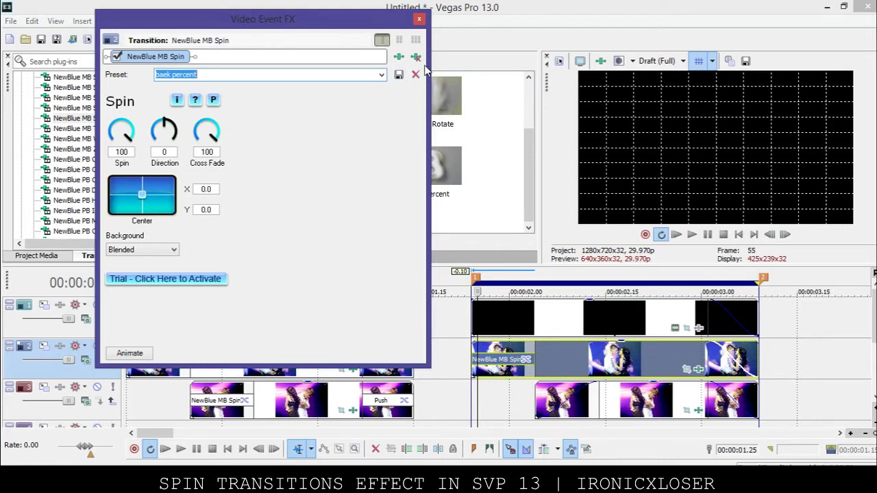
click(418, 19)
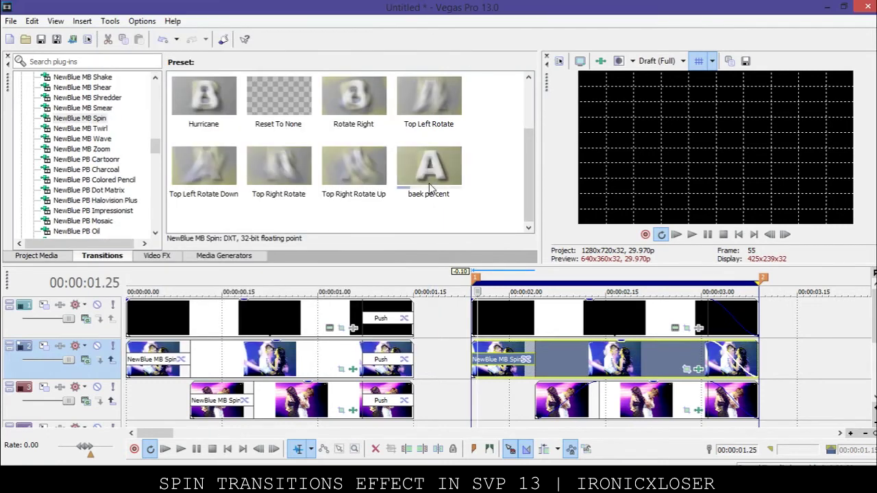
drag(411, 171, 565, 401)
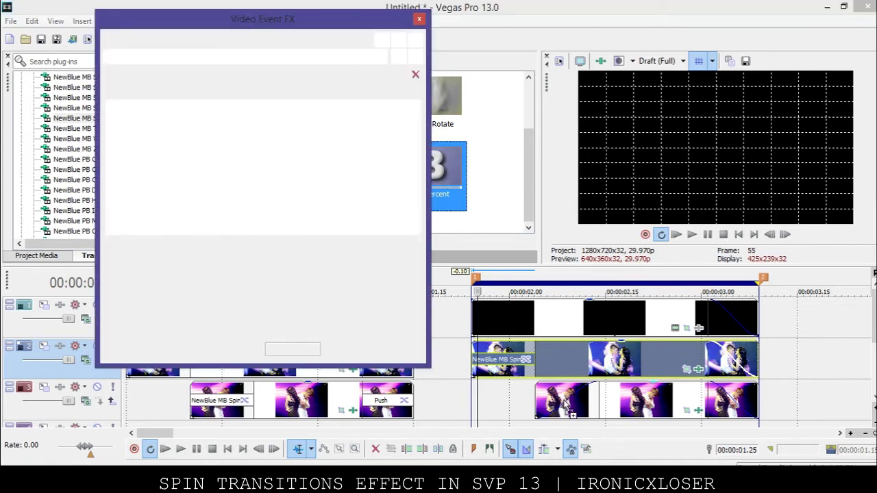
click(419, 19)
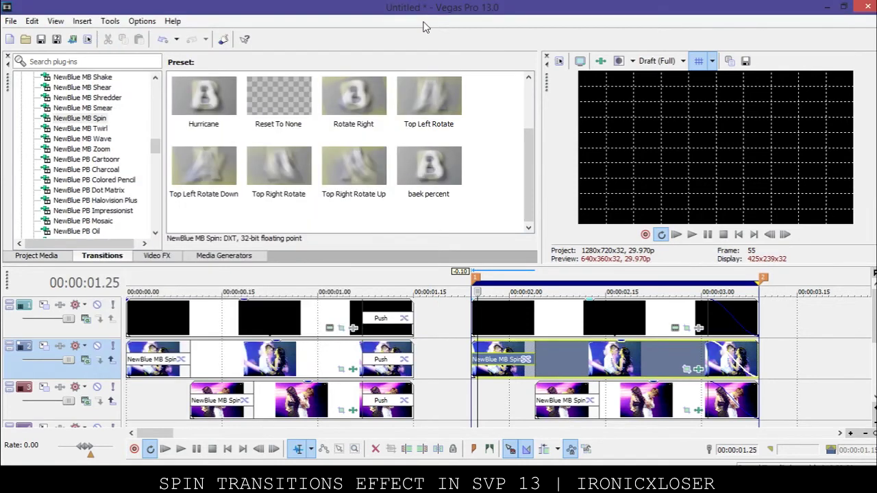
click(707, 311)
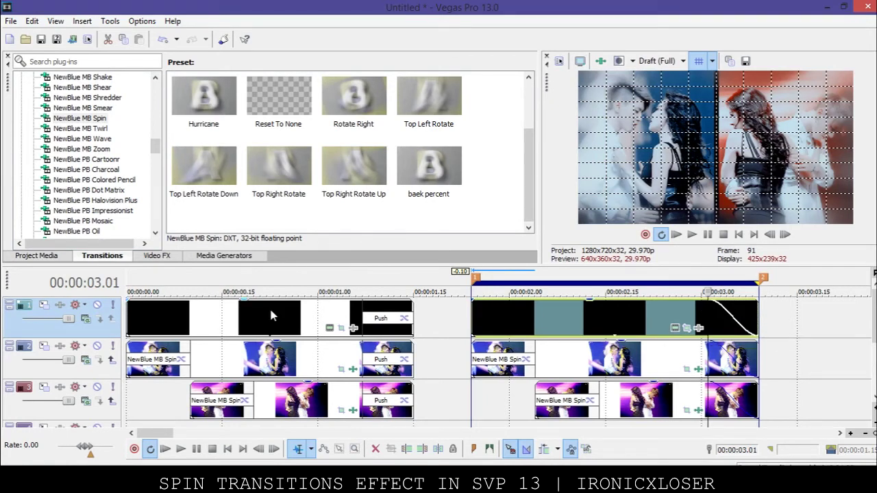
Step: Add Push transitions to the ends of the black strip and track 2 photo, then enable looped playback
scroll(117, 210, down, 4)
scroll(117, 210, down, 2)
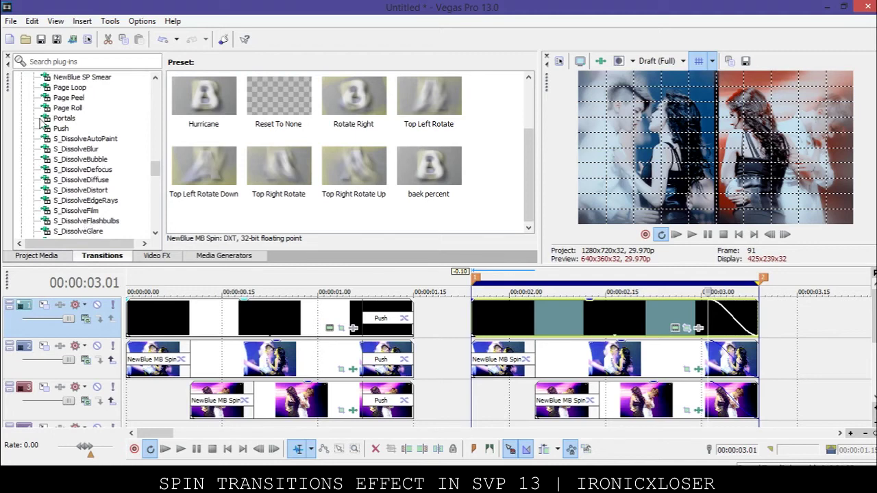
click(61, 128)
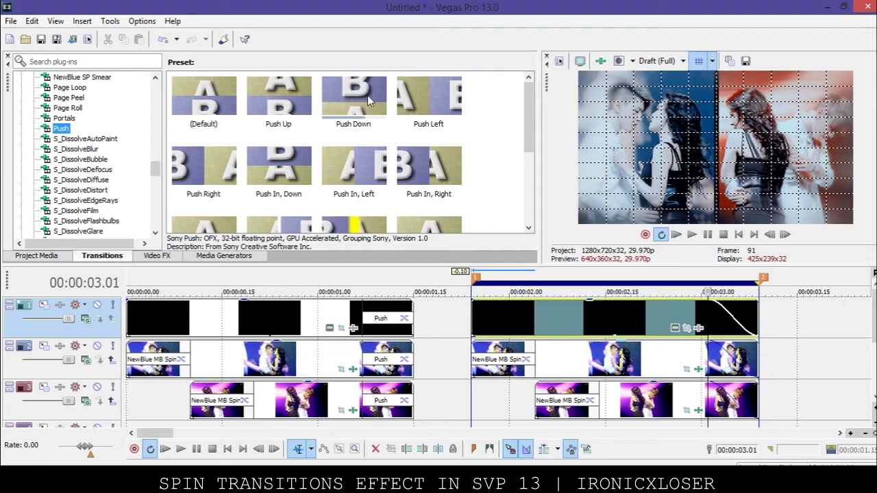
drag(368, 95, 715, 321)
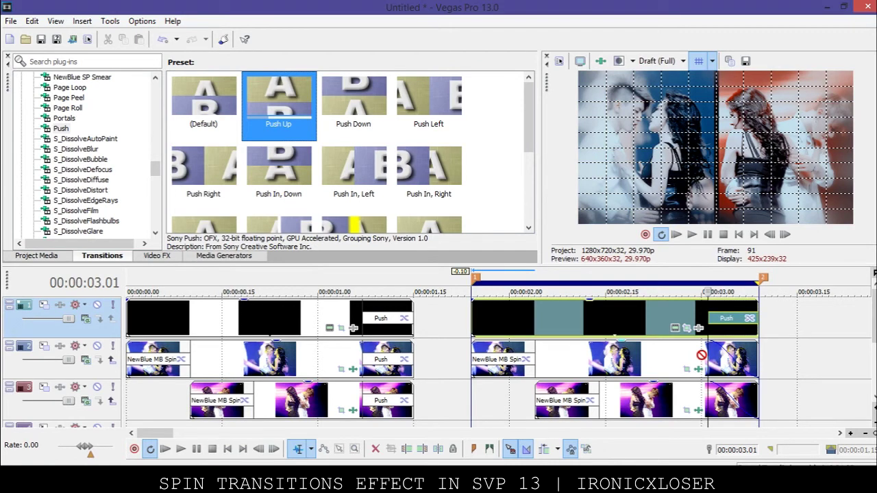
drag(701, 355, 712, 356)
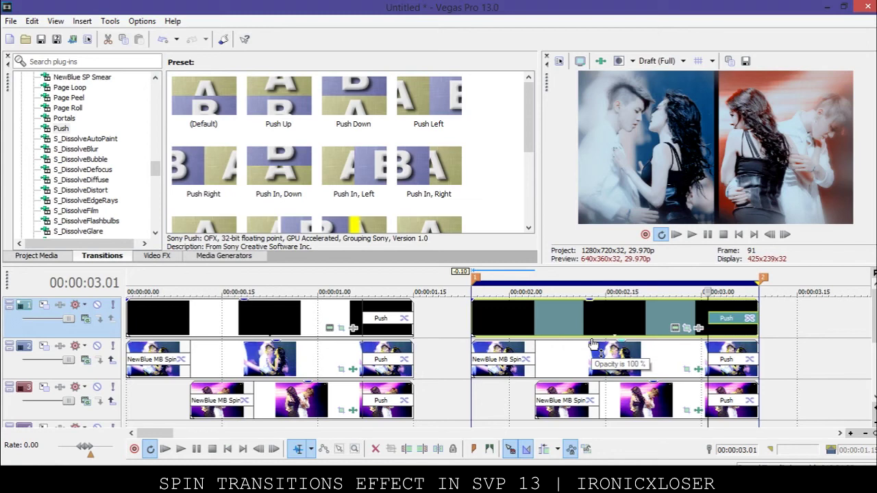
click(150, 449)
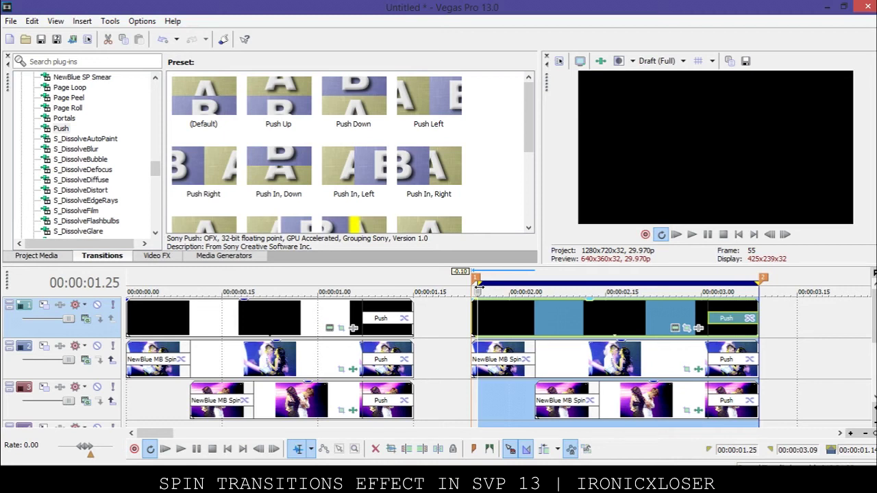
Step: Start the loop region one frame earlier, then play the transition twice, stopping at 00:00:02.21
drag(478, 288, 472, 287)
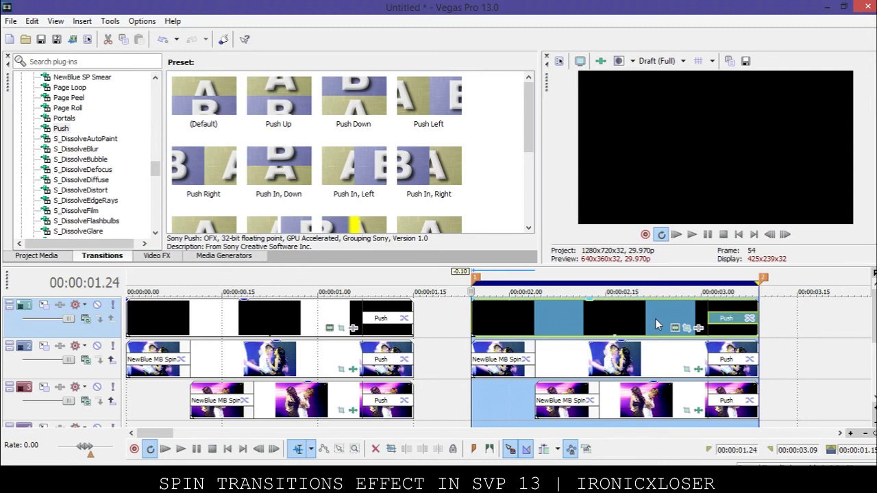
click(655, 318)
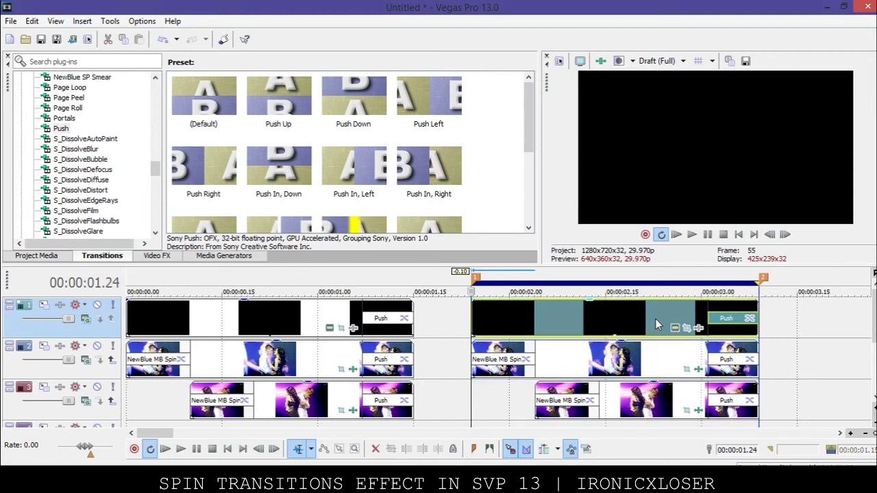
key(space)
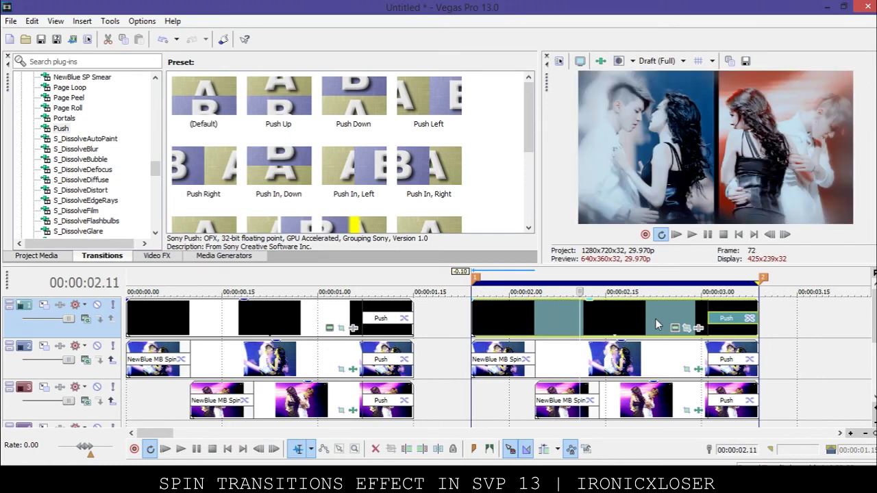
key(space)
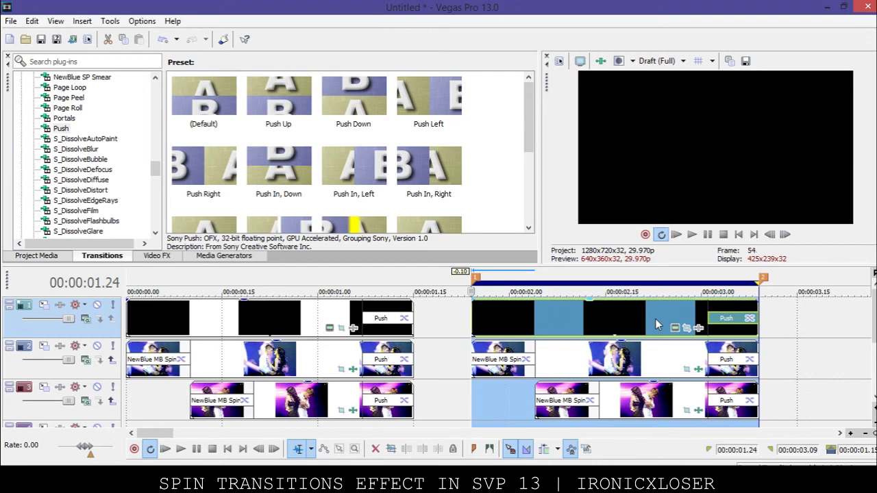
key(space)
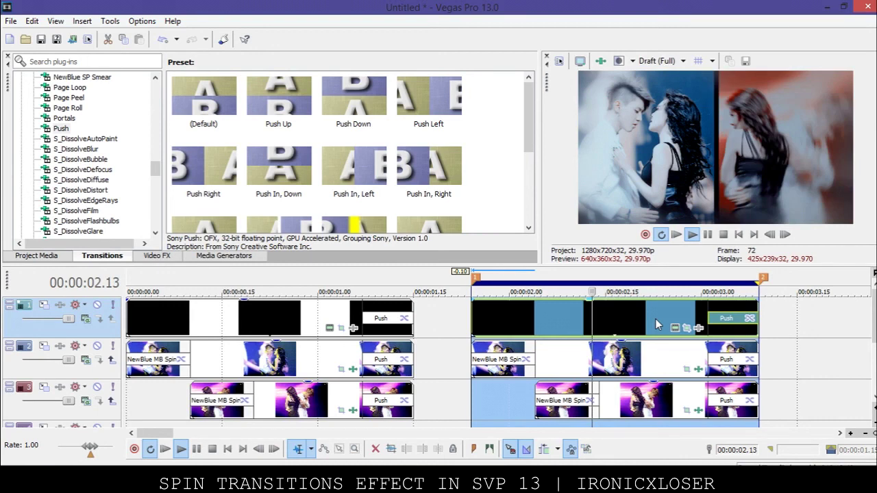
click(643, 359)
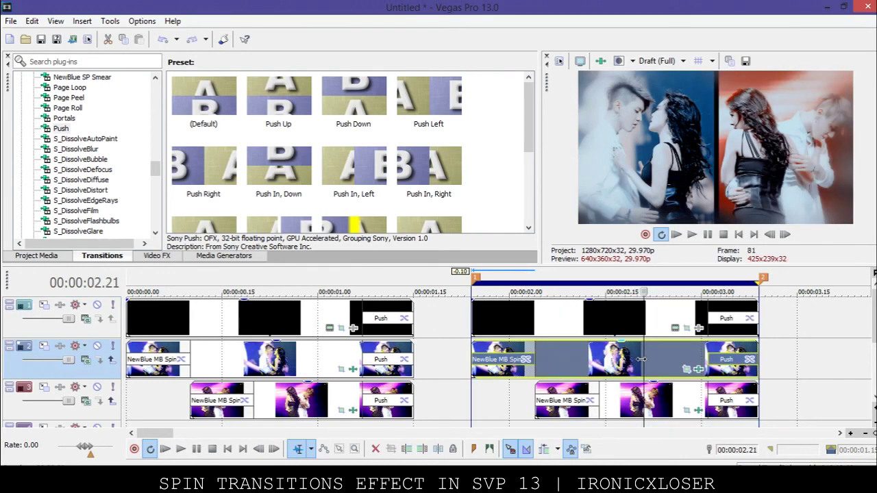